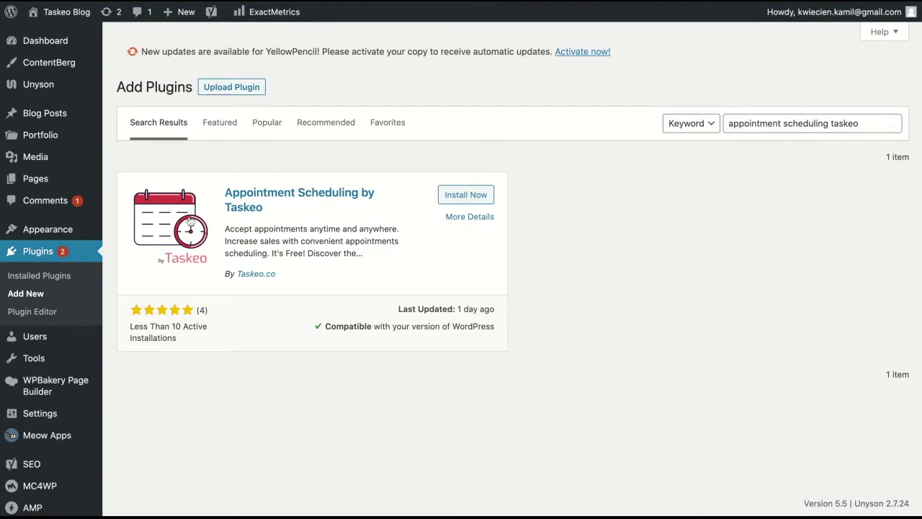
Step: Install and activate the Appointment Scheduling by Taskeo plugin, then begin its setup
left_click(468, 196)
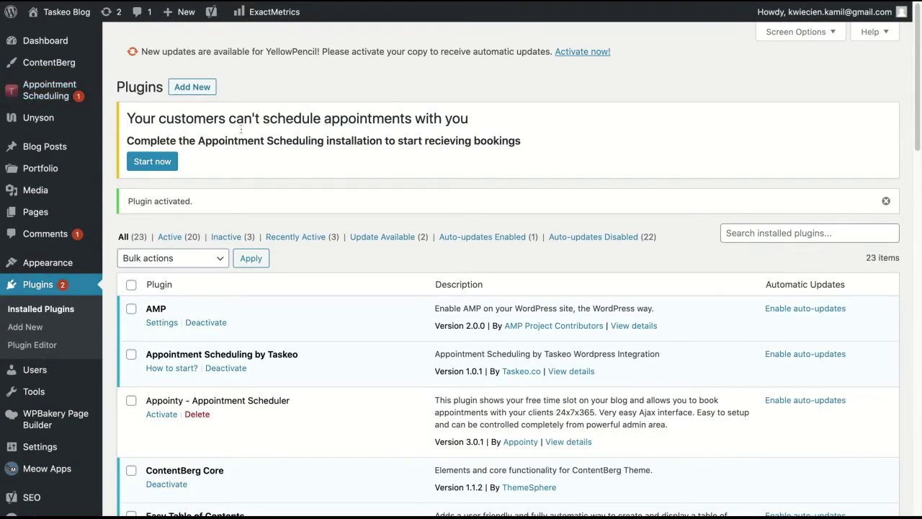
left_click(164, 167)
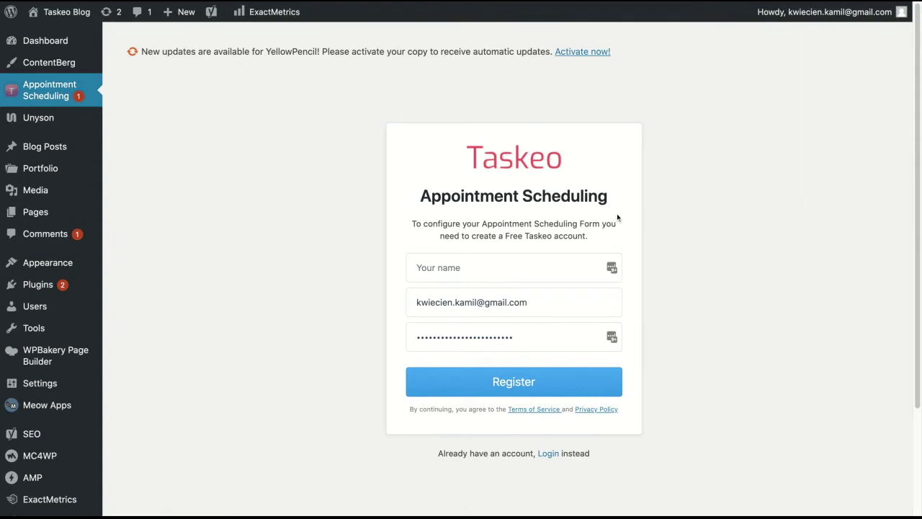
Step: Clear the pre-filled e-mail address and register a free Taskeo account
double_click(464, 302)
triple_click(465, 302)
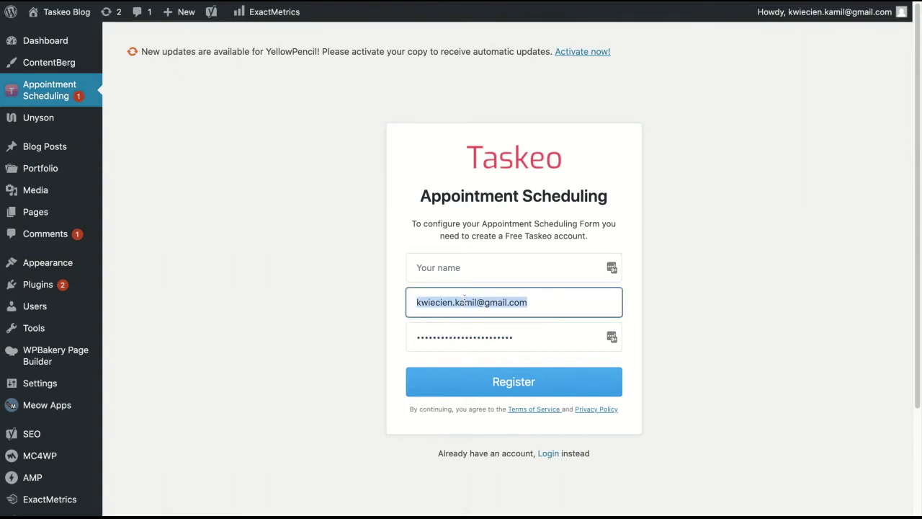
key("BackSpace")
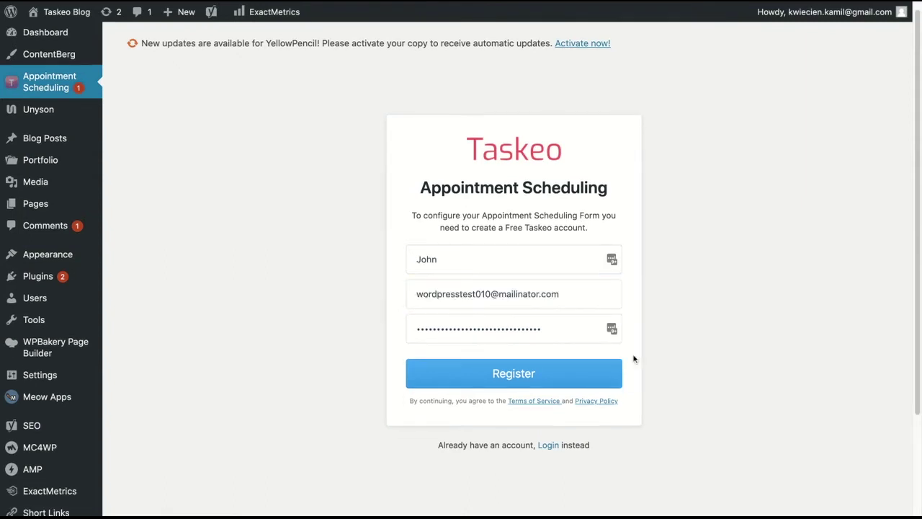
left_click(530, 378)
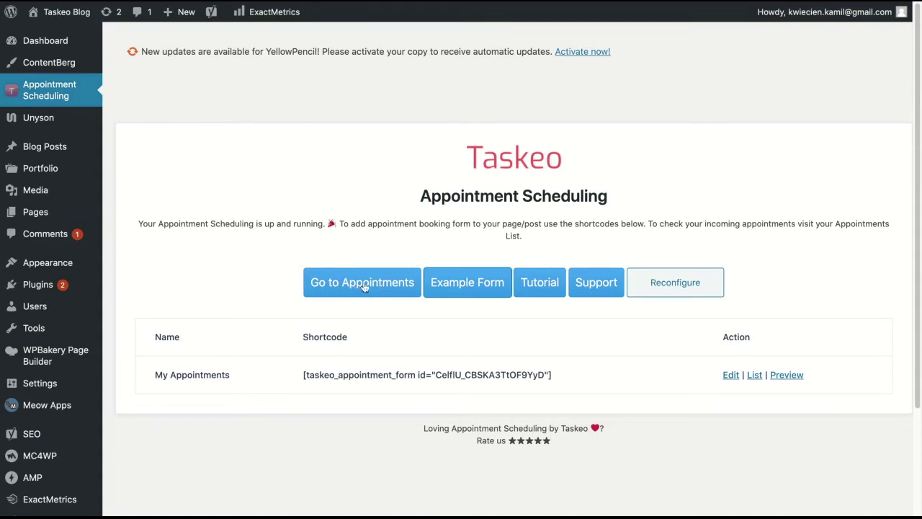
Step: Preview the example My Appointments form, then go to the Taskeo appointments workspace
left_click(461, 295)
scroll(374, 349, "down", 1)
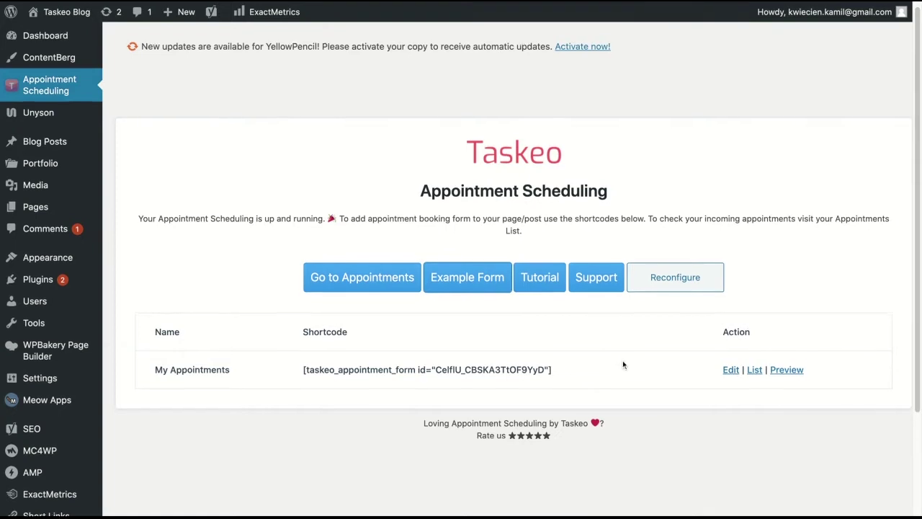
scroll(704, 359, "up", 1)
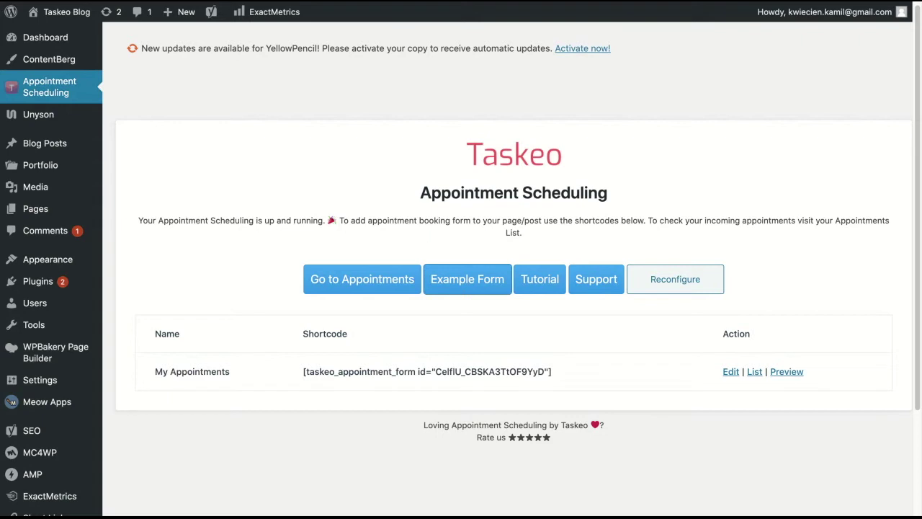
left_click(370, 282)
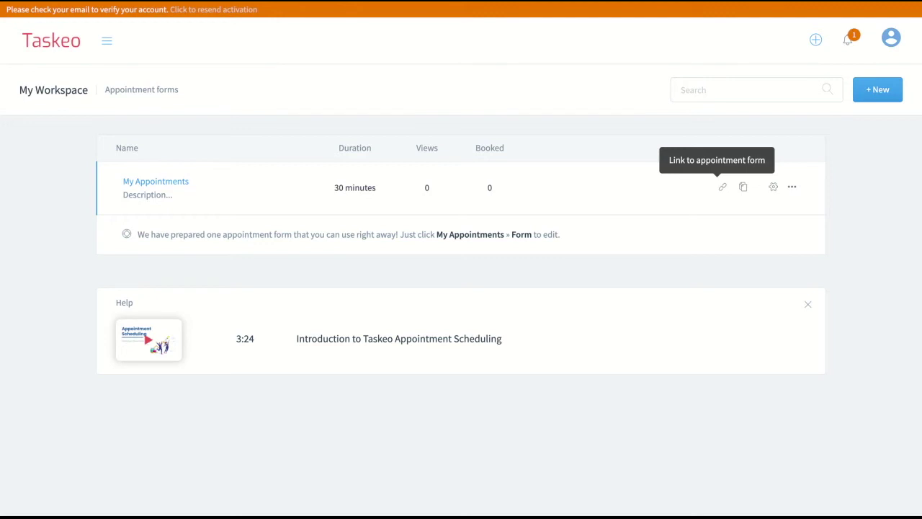
Step: Copy the My Appointments form's shareable booking link
left_click(744, 188)
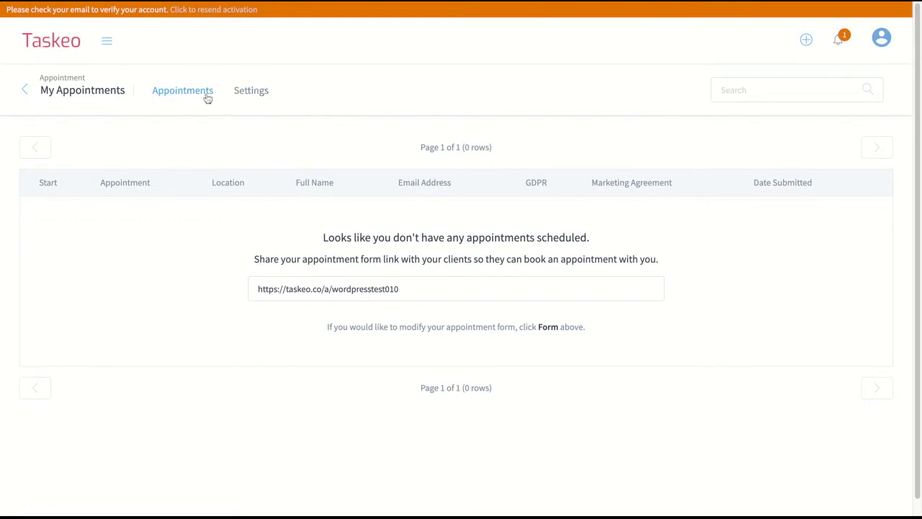
Step: Browse the My Appointments settings for Users, Location, Payments and Branding
left_click(252, 94)
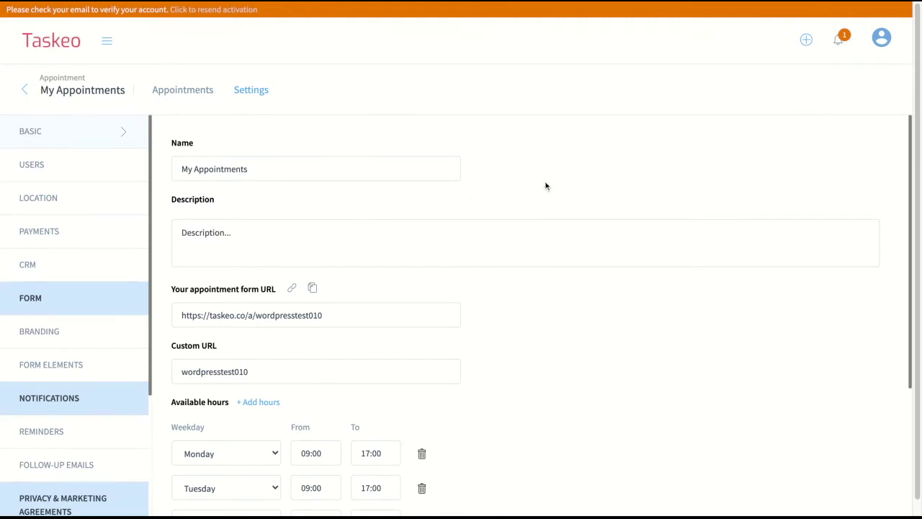
scroll(545, 182, "down", 2)
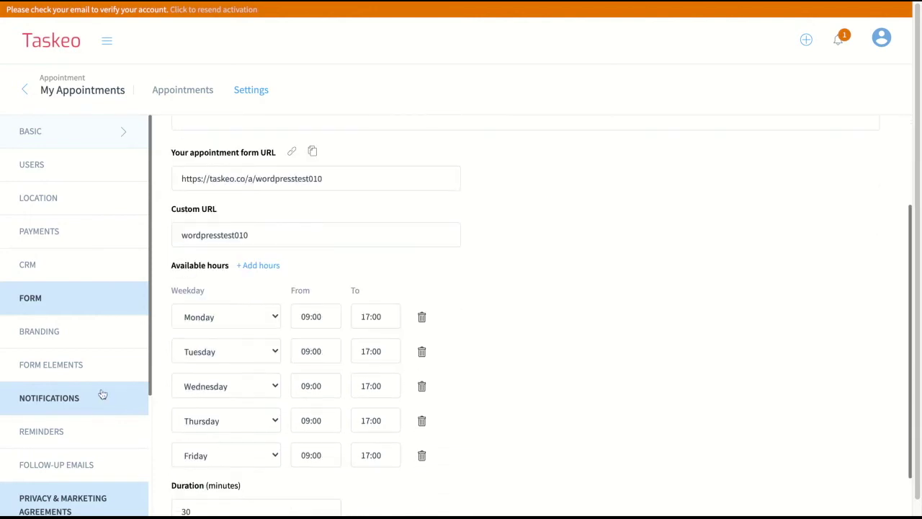
scroll(509, 271, "up", 1)
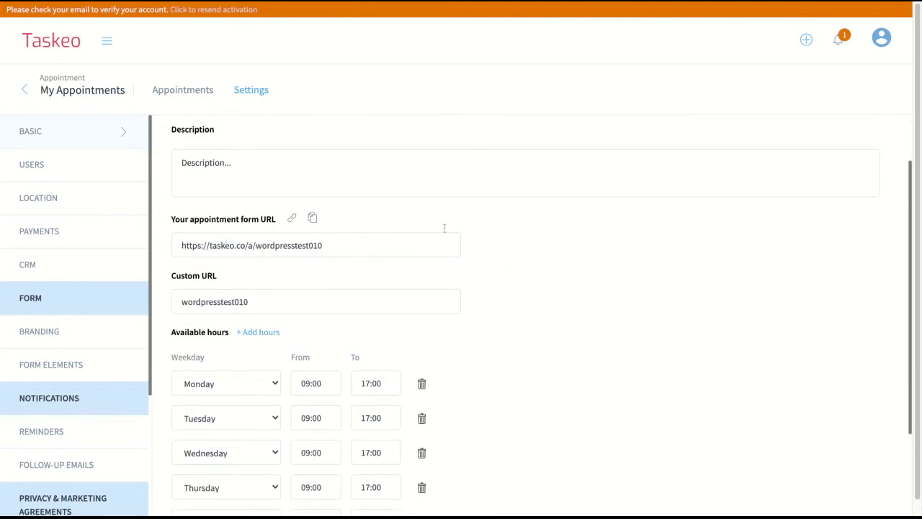
left_click(66, 170)
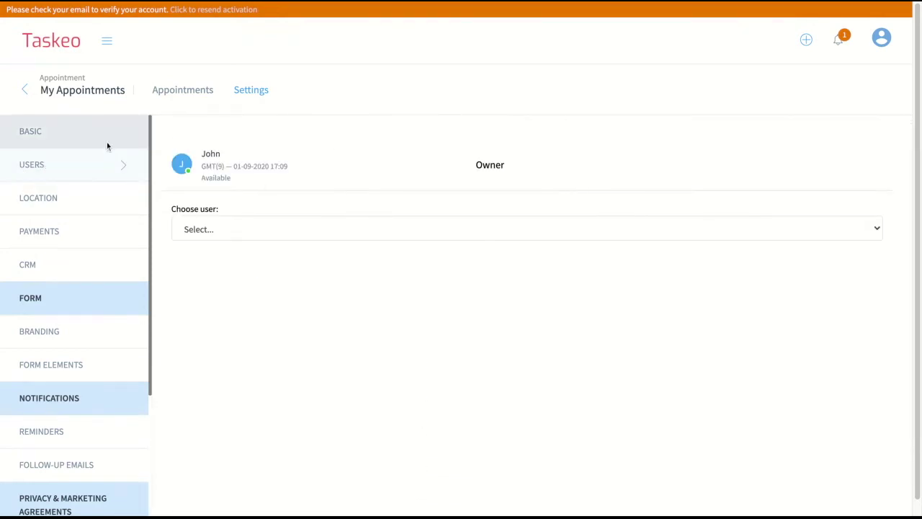
left_click(55, 204)
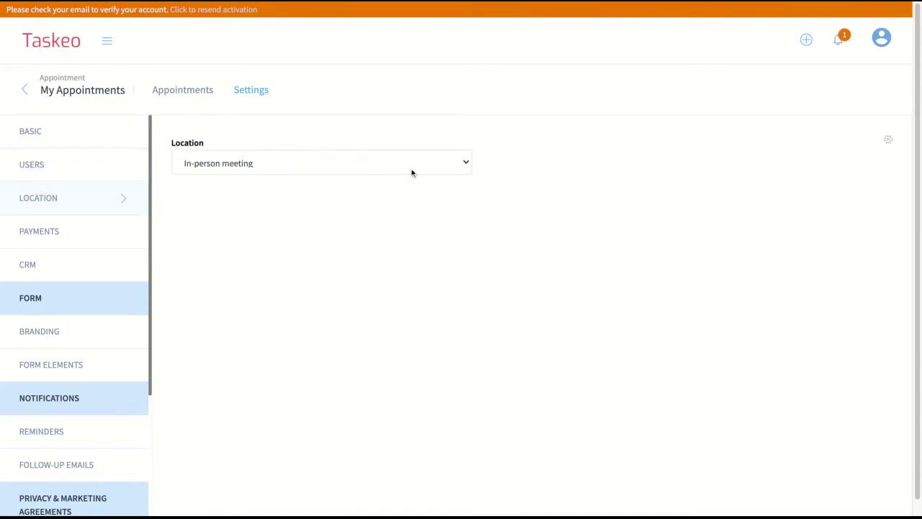
left_click(64, 232)
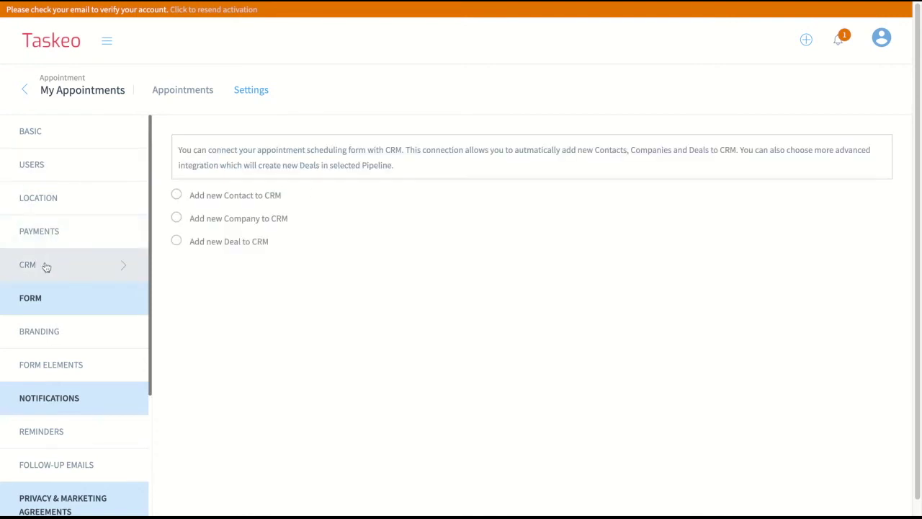
left_click(74, 337)
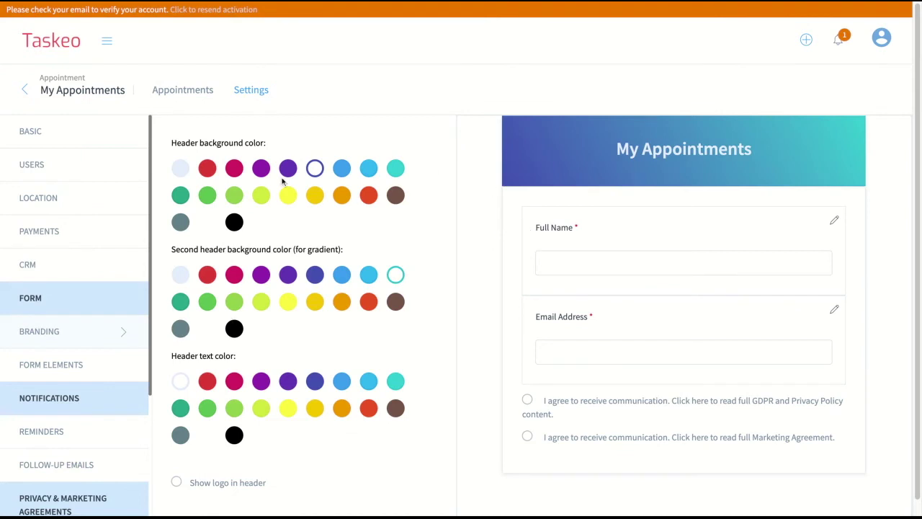
Step: Give the form header a purple-to-yellow gradient background
left_click(288, 170)
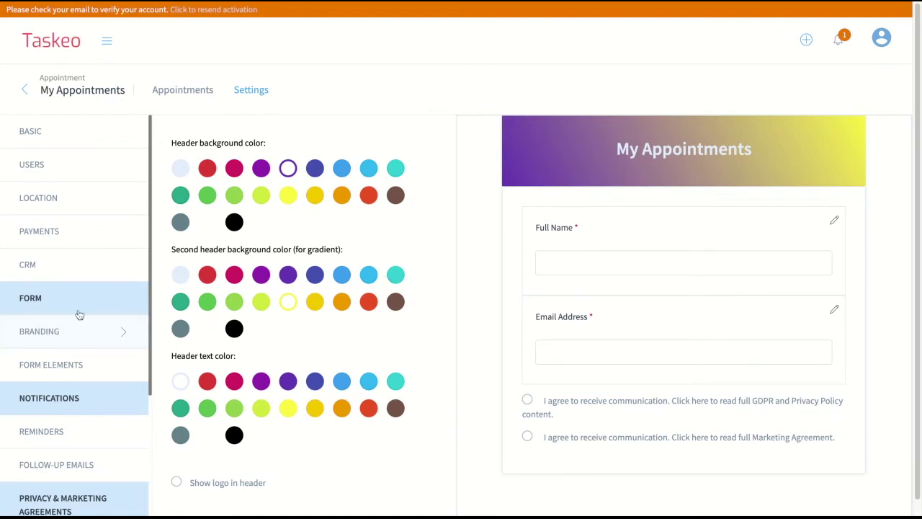
left_click(40, 366)
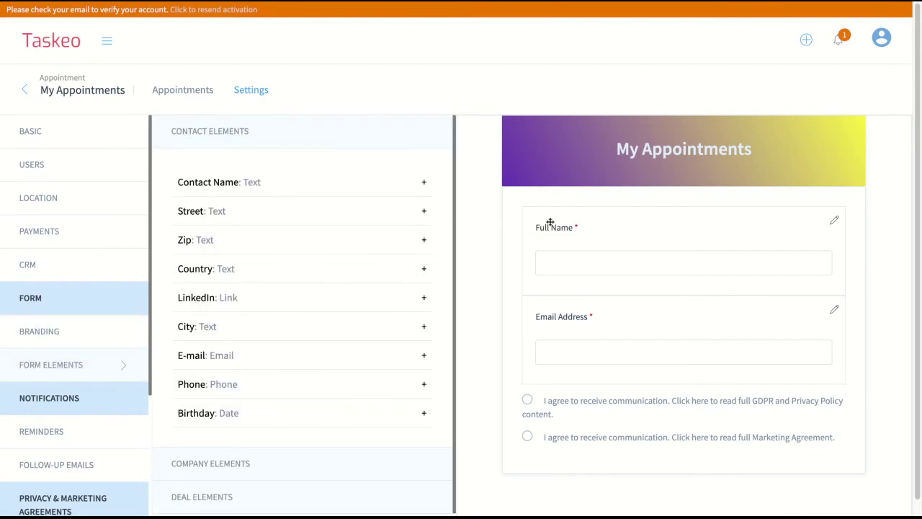
Step: Add a Phone contact field below Email Address in My Appointments
scroll(306, 282, "down", 1)
scroll(305, 282, "up", 1)
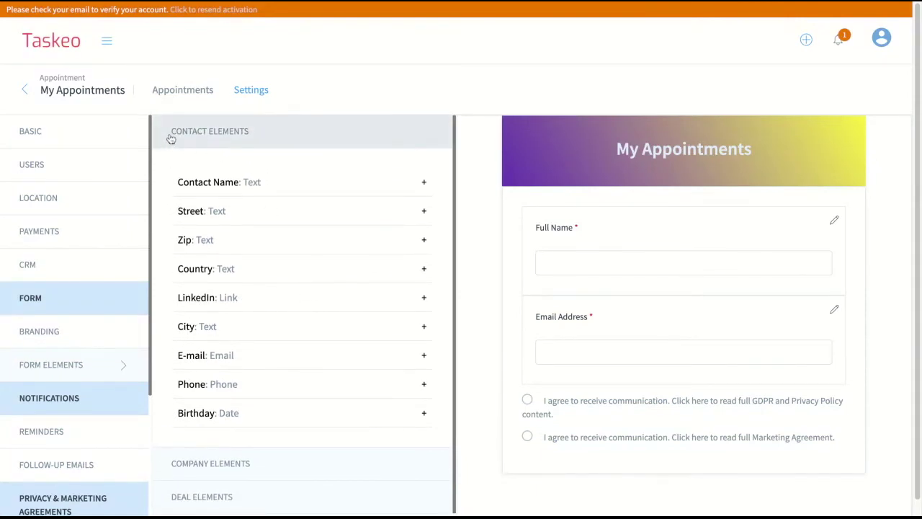
left_click(424, 386)
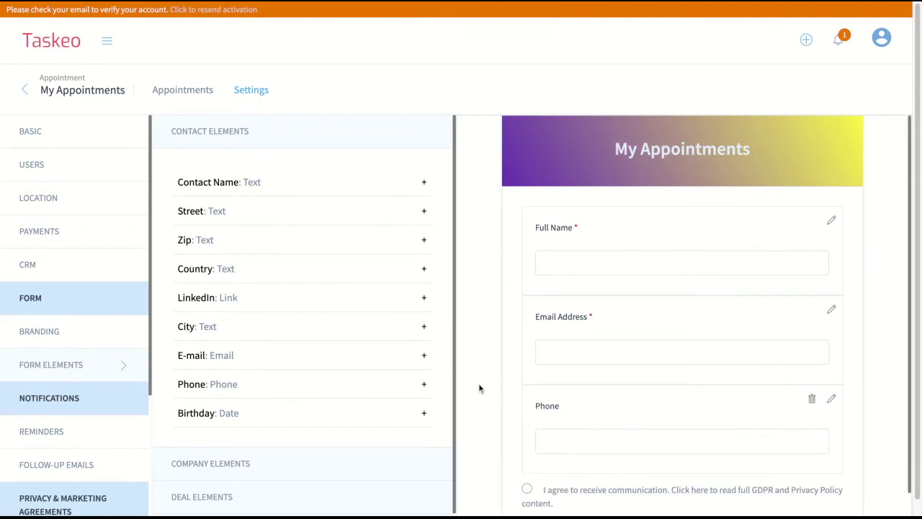
scroll(479, 389, "down", 1)
scroll(593, 389, "down", 1)
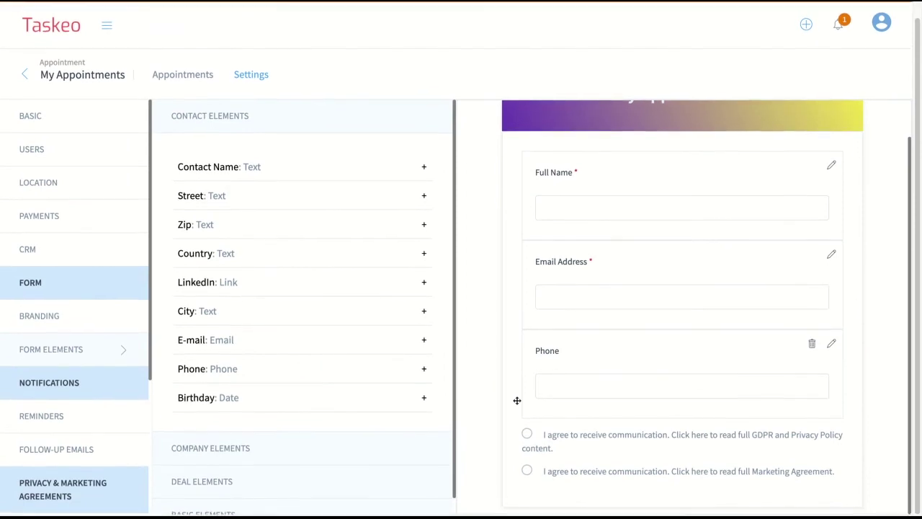
scroll(53, 324, "down", 2)
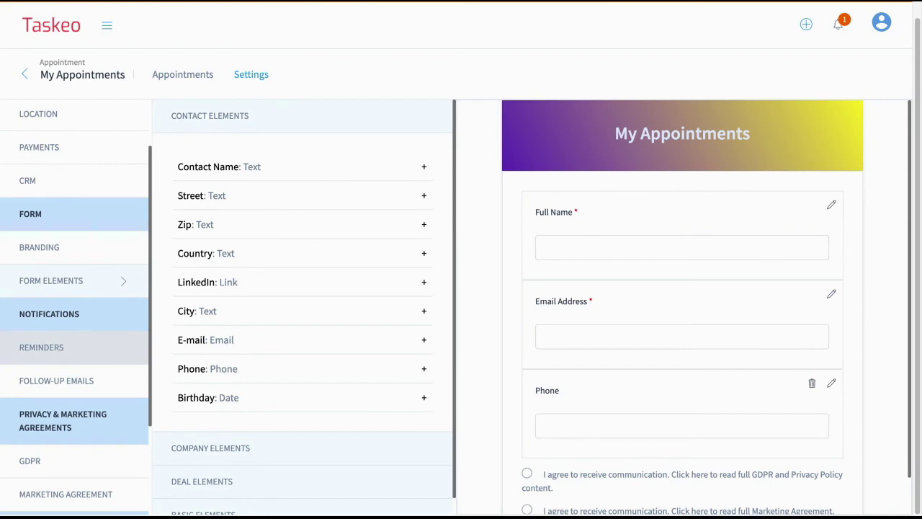
Step: Enable follow-up emails for the form and review its From, Subject and Message settings
left_click(62, 383)
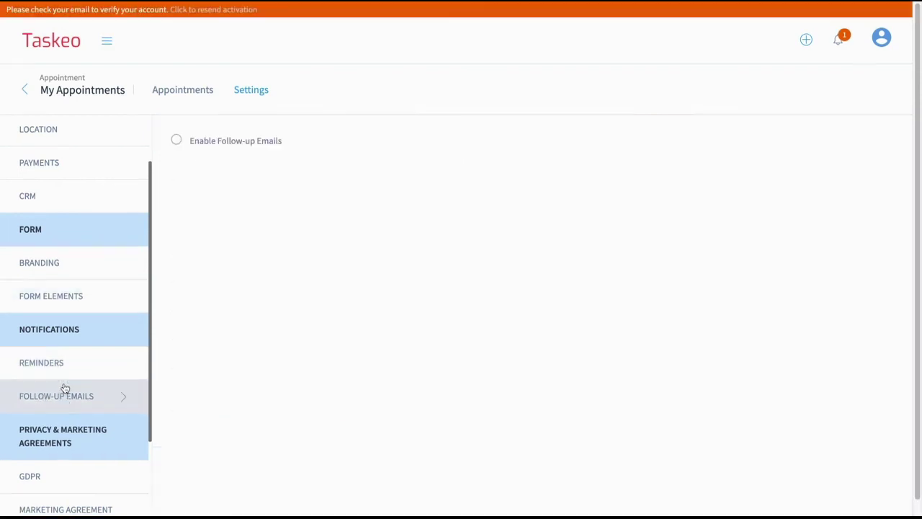
left_click(176, 140)
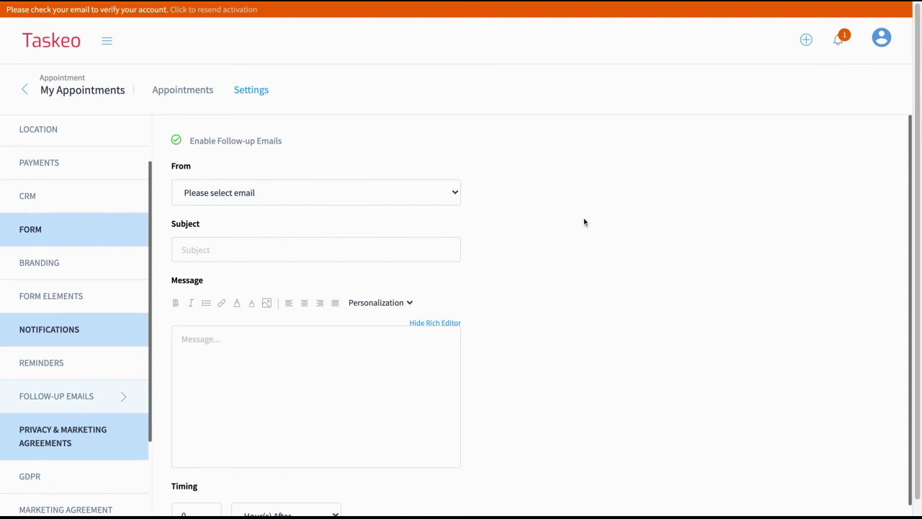
scroll(111, 346, "down", 2)
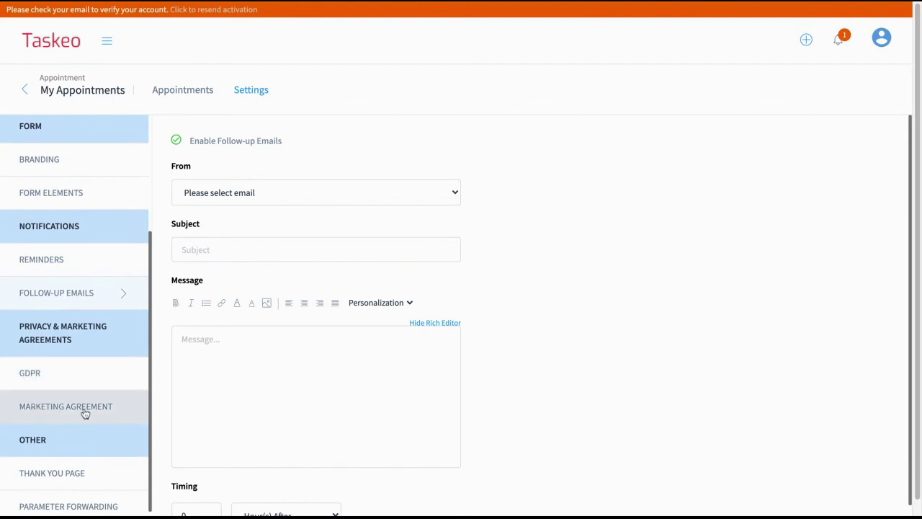
scroll(107, 401, "down", 1)
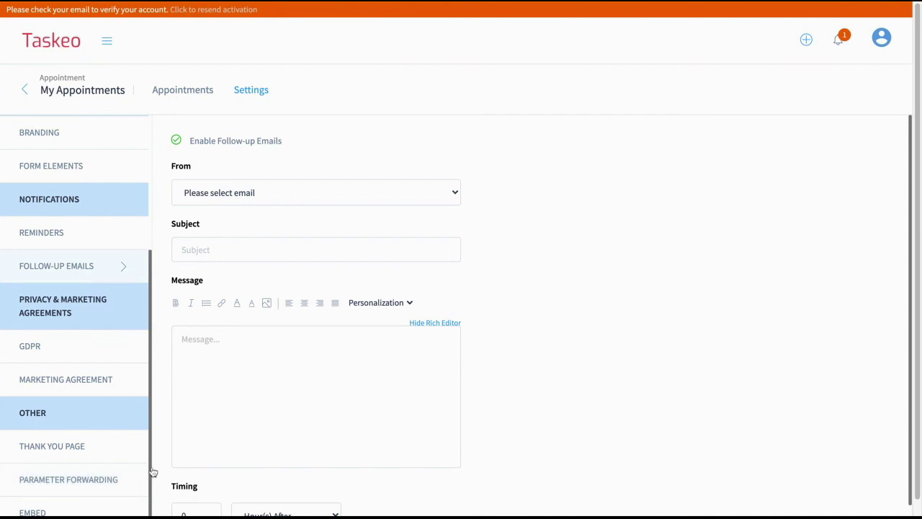
left_click(67, 512)
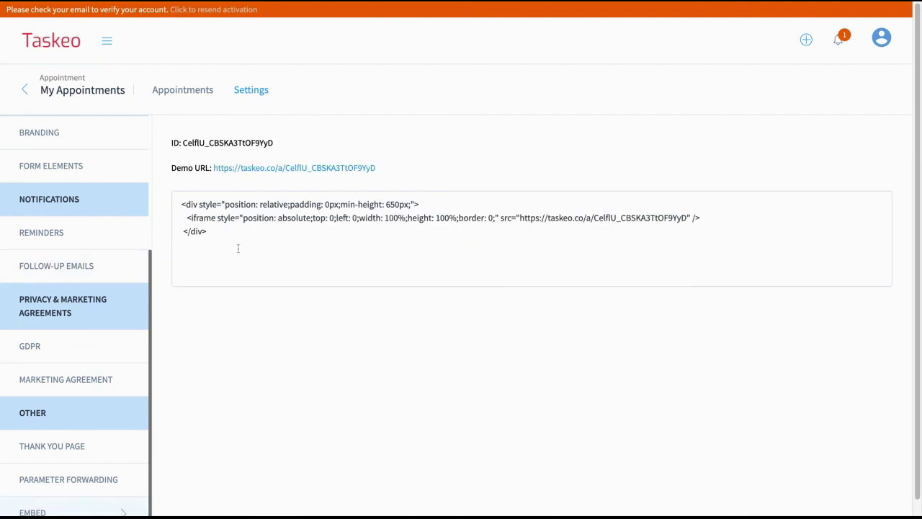
Step: Scroll to view the form's ID, demo URL and iframe embed code
scroll(77, 295, "up", 5)
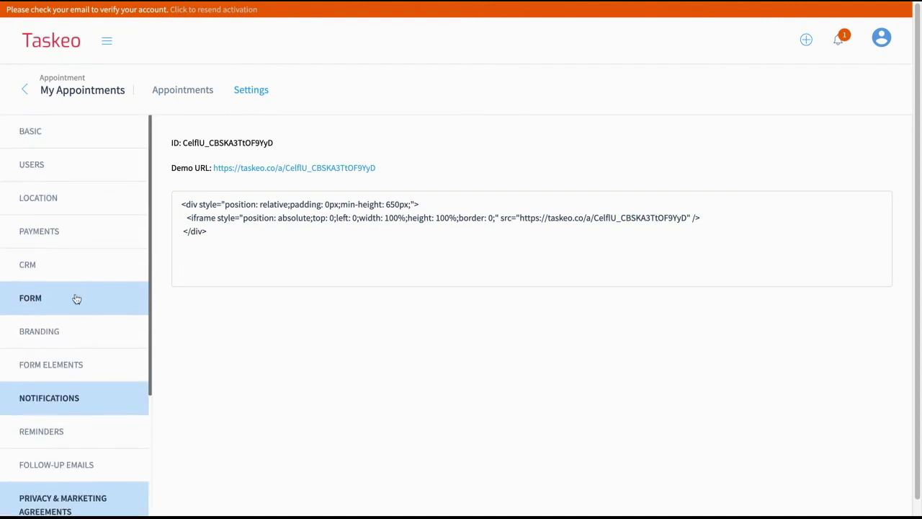